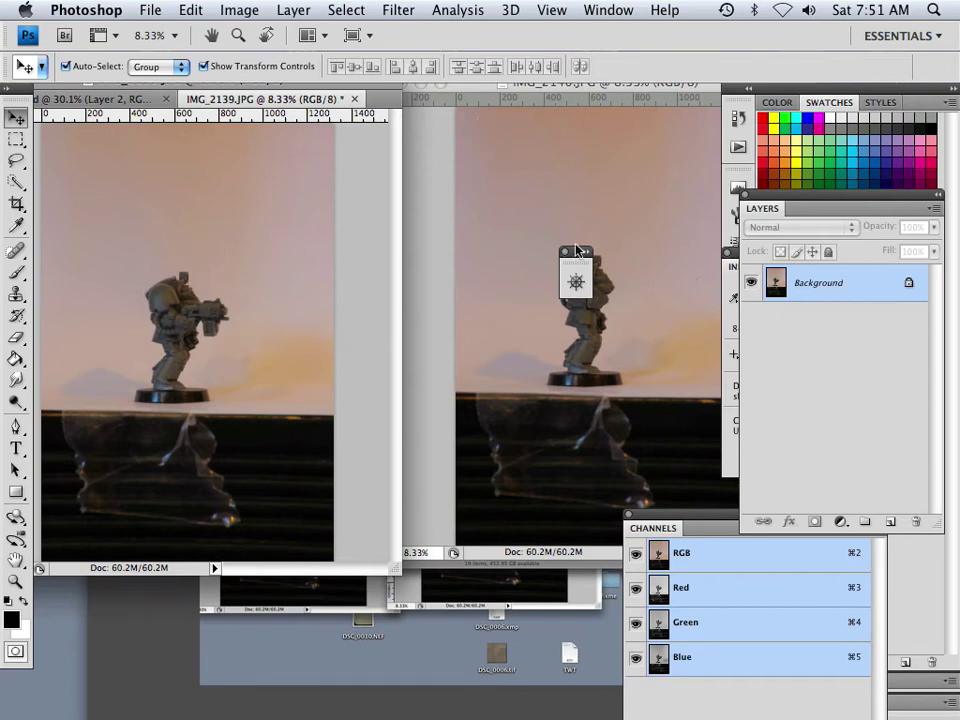
# Step: Drag the floating collapsed panel off the figure photo into the dock beside the Layers panel
pyautogui.moveTo(580, 254)
pyautogui.mouseDown()
pyautogui.moveTo(615, 420)
pyautogui.moveTo(738, 430)
pyautogui.mouseUp()
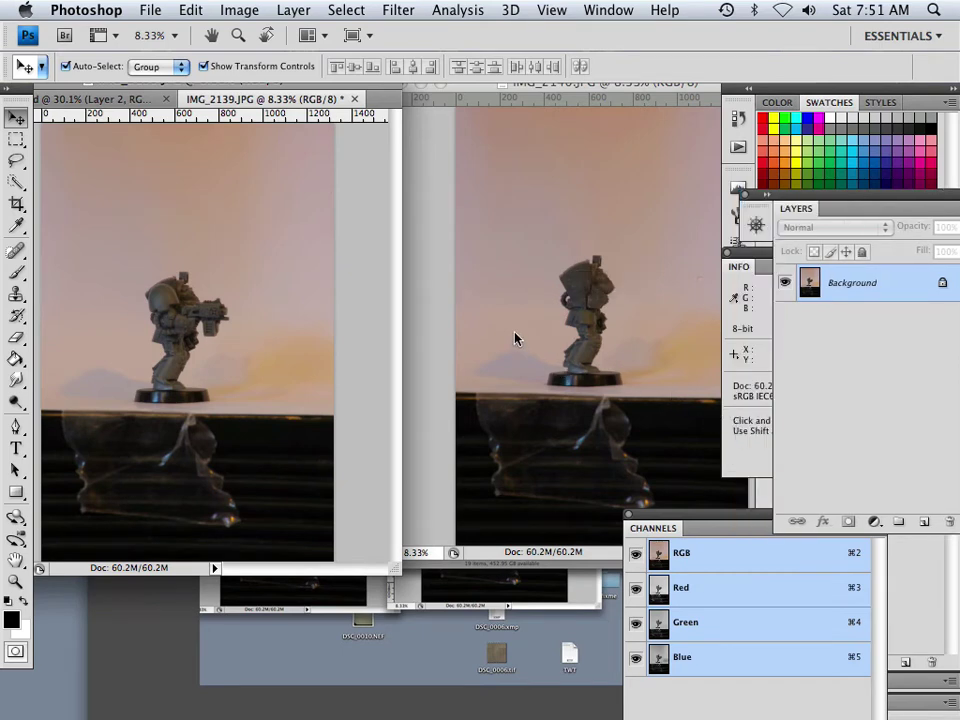